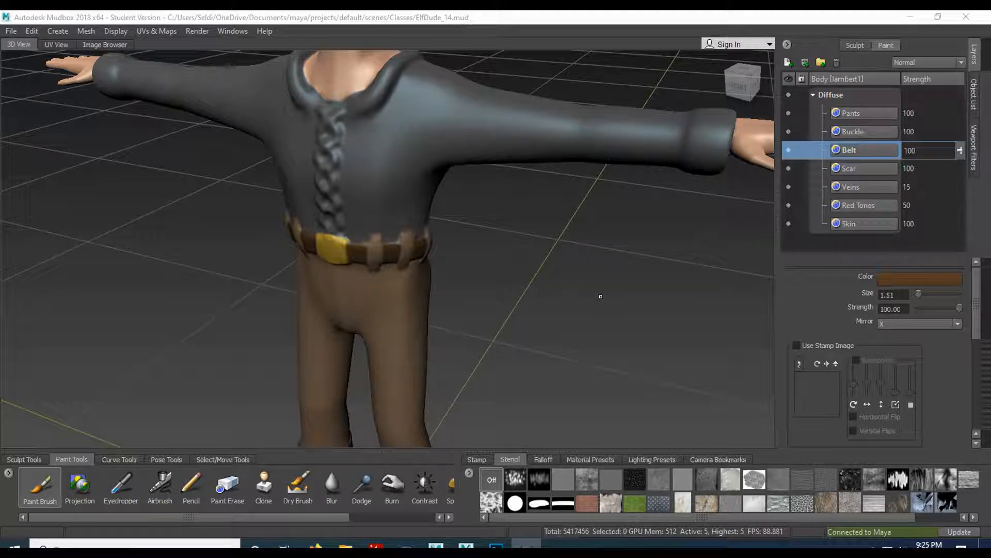
- Touch up the brown paint on the front of the belt between the buckle and the belt loops
{"action": "scroll", "coordinate": [466, 313], "scroll_direction": "up", "scroll_amount": 10}
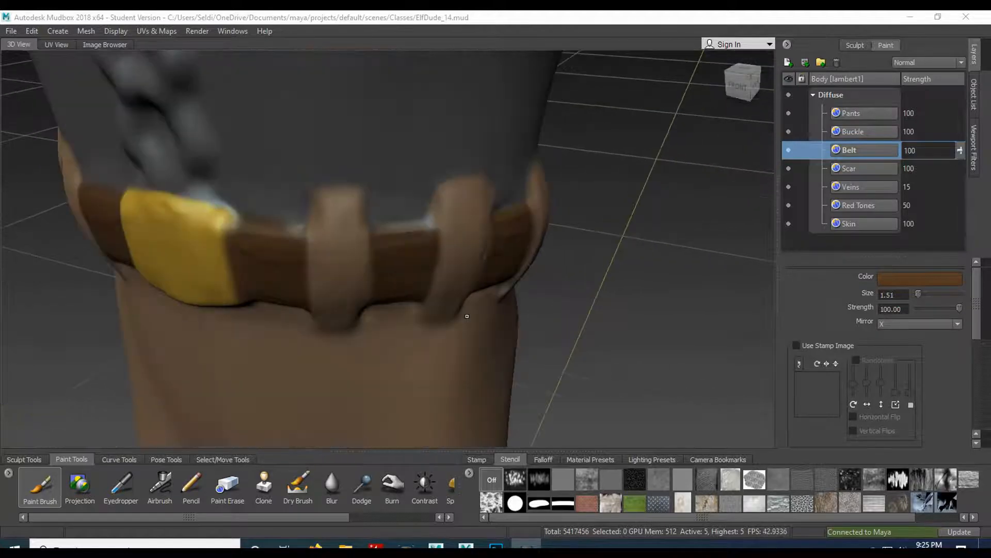
{"action": "mouse_move", "coordinate": [432, 304]}
{"action": "left_mouse_down", "text": "alt"}
{"action": "mouse_move", "coordinate": [475, 300]}
{"action": "mouse_move", "coordinate": [263, 186]}
{"action": "left_mouse_up", "text": "alt"}
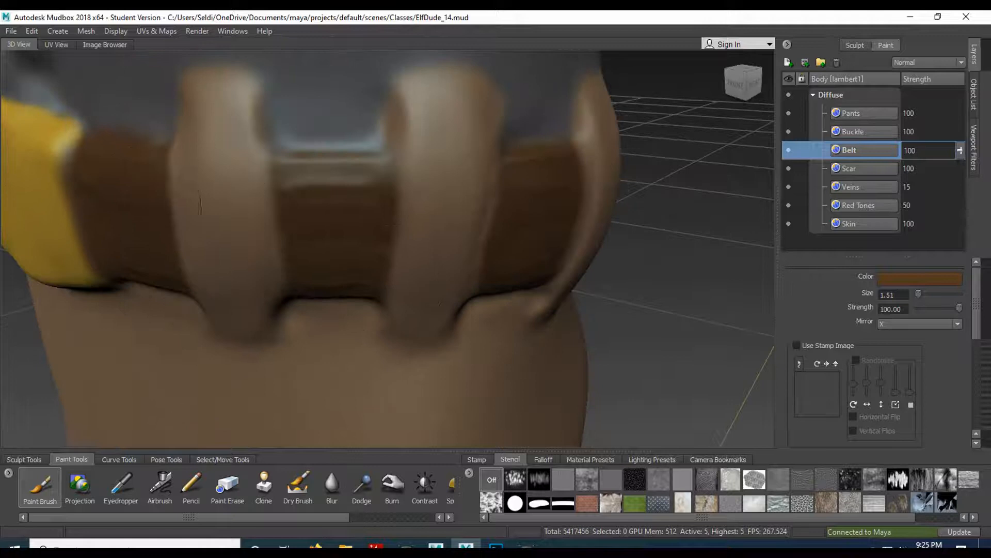
{"action": "left_click_drag", "start_coordinate": [323, 206], "coordinate": [417, 197], "text": "alt"}
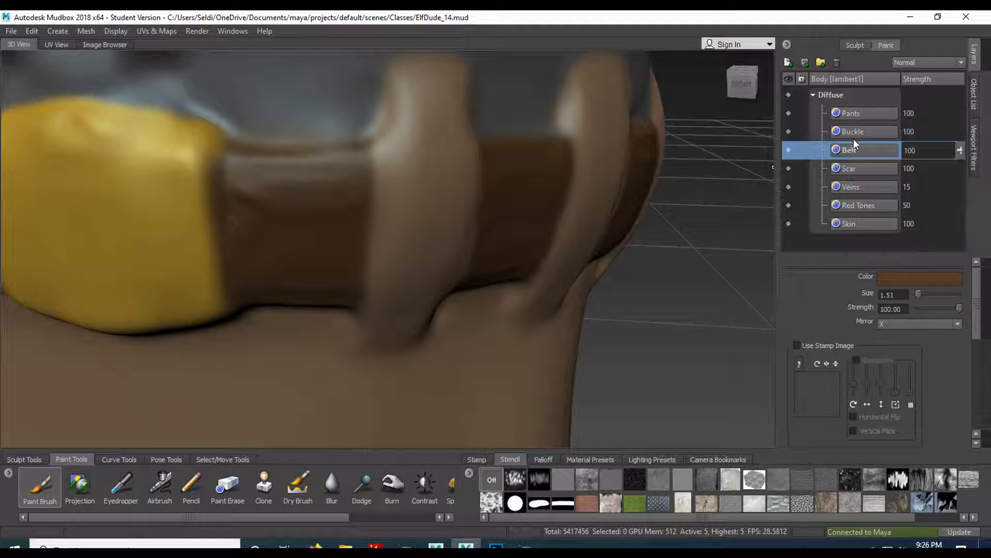
- Toggle the Buckle and Pants layers off and on, and extend the brown paint to the belt's upper edge between the two loops
{"action": "left_click", "coordinate": [789, 132]}
{"action": "left_click", "coordinate": [789, 131]}
{"action": "left_click", "coordinate": [790, 131]}
{"action": "left_click", "coordinate": [789, 132]}
{"action": "left_click", "coordinate": [788, 112]}
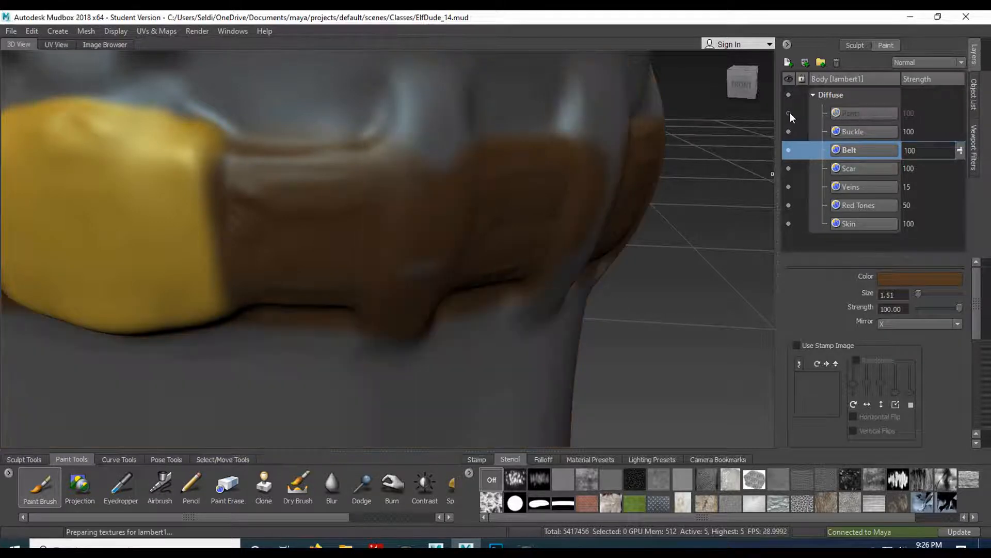
{"action": "left_click", "coordinate": [789, 112]}
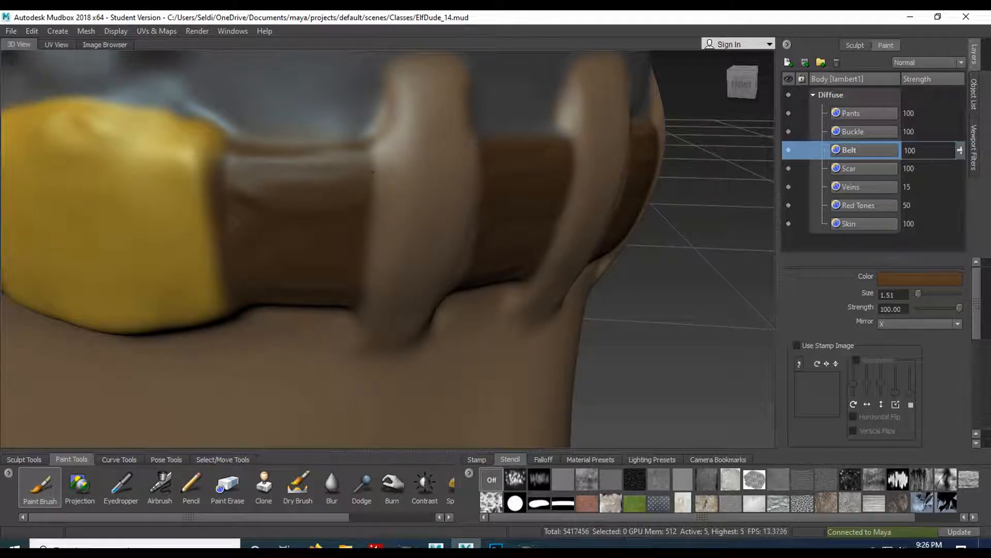
{"action": "left_click_drag", "start_coordinate": [481, 128], "coordinate": [559, 128]}
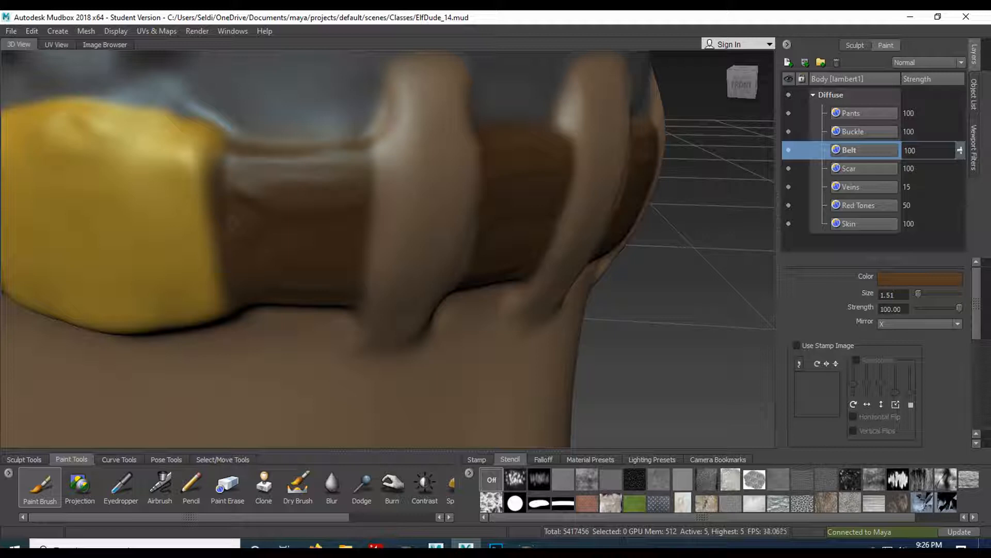
- Examine the belt, the braided shirt front and the unpainted shirt from several angles and distances
{"action": "mouse_move", "coordinate": [661, 341]}
{"action": "left_mouse_down", "text": "alt"}
{"action": "mouse_move", "coordinate": [514, 295]}
{"action": "mouse_move", "coordinate": [540, 276]}
{"action": "left_mouse_up", "text": "alt"}
{"action": "mouse_move", "coordinate": [428, 143]}
{"action": "left_mouse_down", "text": "alt"}
{"action": "mouse_move", "coordinate": [577, 235]}
{"action": "mouse_move", "coordinate": [635, 258]}
{"action": "left_mouse_up", "text": "alt"}
{"action": "right_click_drag", "start_coordinate": [635, 258], "coordinate": [553, 242], "text": "alt"}
{"action": "left_click_drag", "start_coordinate": [552, 242], "coordinate": [547, 220], "text": "alt"}
{"action": "middle_click_drag", "start_coordinate": [547, 220], "coordinate": [548, 75], "text": "alt"}
{"action": "left_click_drag", "start_coordinate": [522, 165], "coordinate": [434, 190], "text": "alt"}
{"action": "middle_click_drag", "start_coordinate": [434, 190], "coordinate": [462, 320], "text": "alt"}
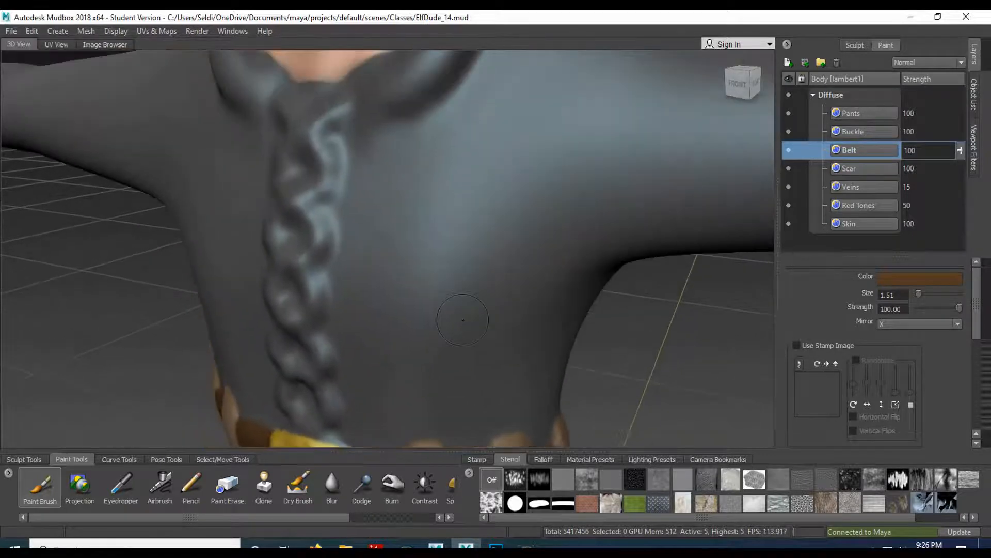
{"action": "right_click_drag", "start_coordinate": [463, 319], "coordinate": [388, 276], "text": "alt"}
{"action": "left_click_drag", "start_coordinate": [387, 276], "coordinate": [434, 277], "text": "alt"}
{"action": "right_click_drag", "start_coordinate": [433, 276], "coordinate": [395, 261], "text": "alt"}
{"action": "left_click_drag", "start_coordinate": [395, 261], "coordinate": [367, 266], "text": "alt"}
{"action": "mouse_move", "coordinate": [413, 207]}
{"action": "left_mouse_down", "text": "alt"}
{"action": "mouse_move", "coordinate": [410, 219]}
{"action": "mouse_move", "coordinate": [310, 232]}
{"action": "mouse_move", "coordinate": [386, 225]}
{"action": "mouse_move", "coordinate": [397, 213]}
{"action": "left_mouse_up", "text": "alt"}
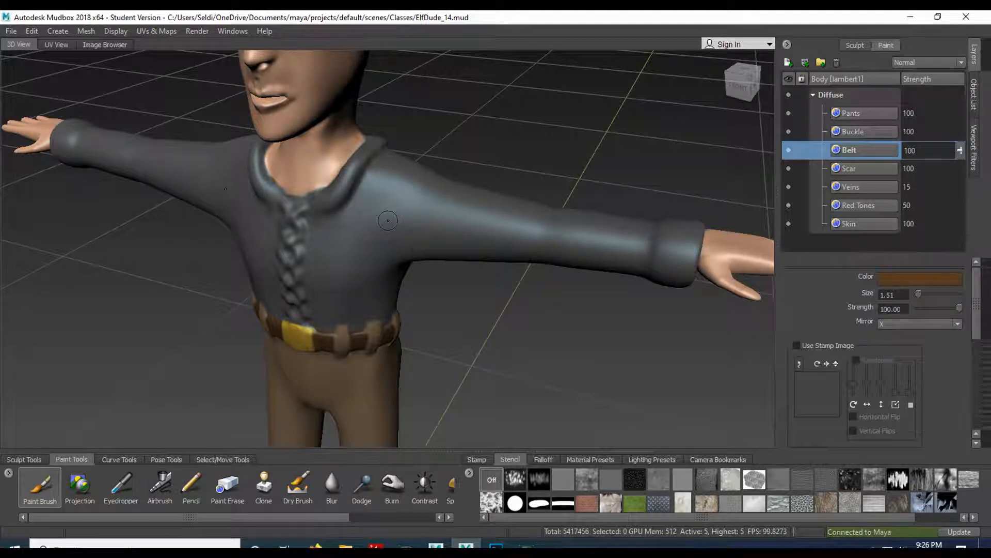
- Create a 2048 diffuse paint layer named Shirt and place it below the Belt layer
{"action": "left_click", "coordinate": [788, 62]}
{"action": "triple_click", "coordinate": [494, 243]}
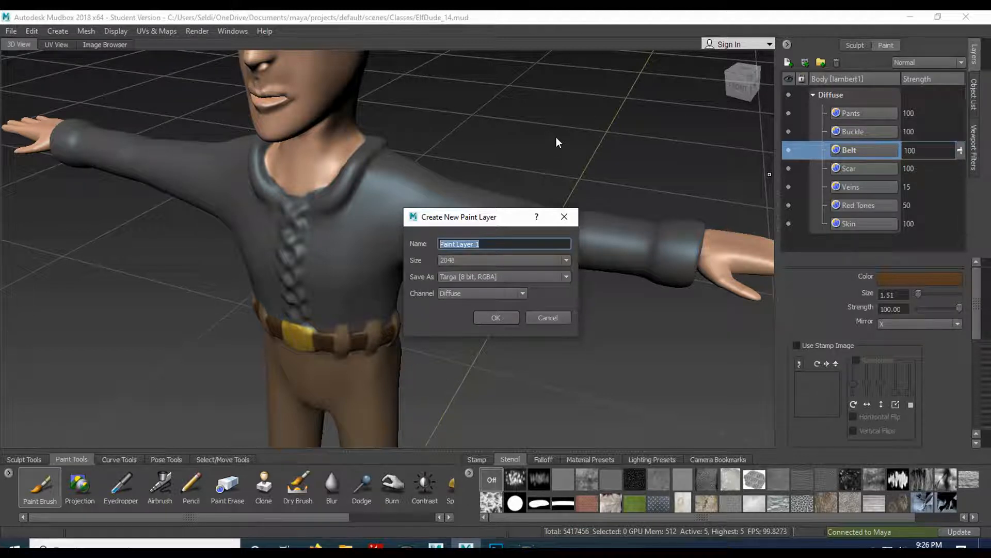
{"action": "type", "text": "Shirt"}
{"action": "key", "text": "Return"}
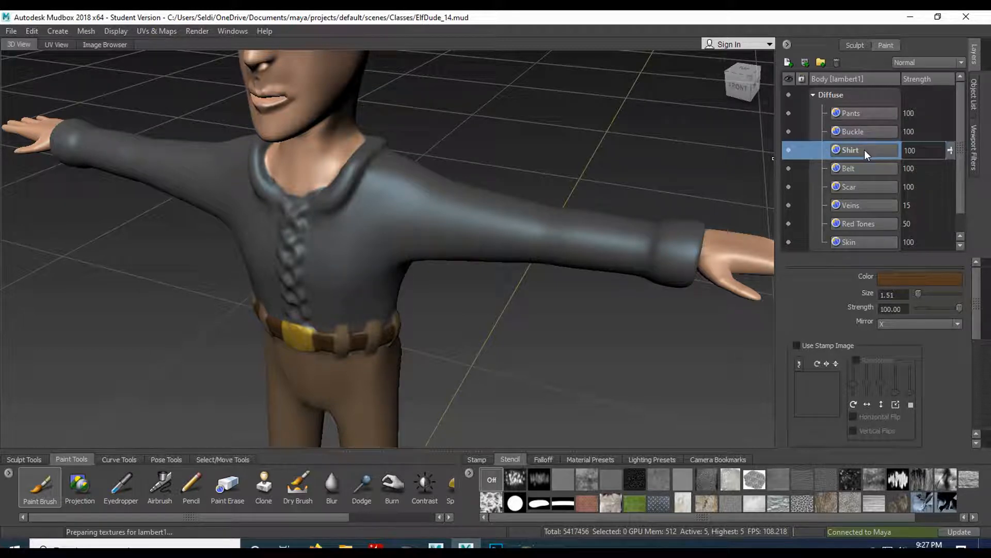
{"action": "left_click_drag", "start_coordinate": [871, 149], "coordinate": [871, 175]}
- Set the paint brush color to an off-white cream, RGB 219, 214, 196
{"action": "left_click", "coordinate": [912, 278]}
{"action": "scroll", "coordinate": [729, 298], "scroll_direction": "up", "scroll_amount": 3}
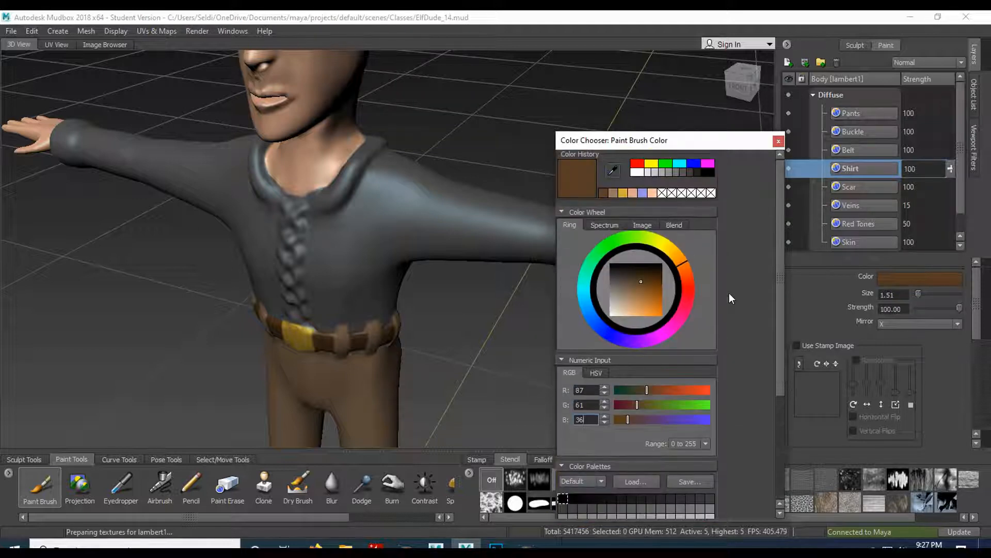
{"action": "left_click", "coordinate": [642, 172]}
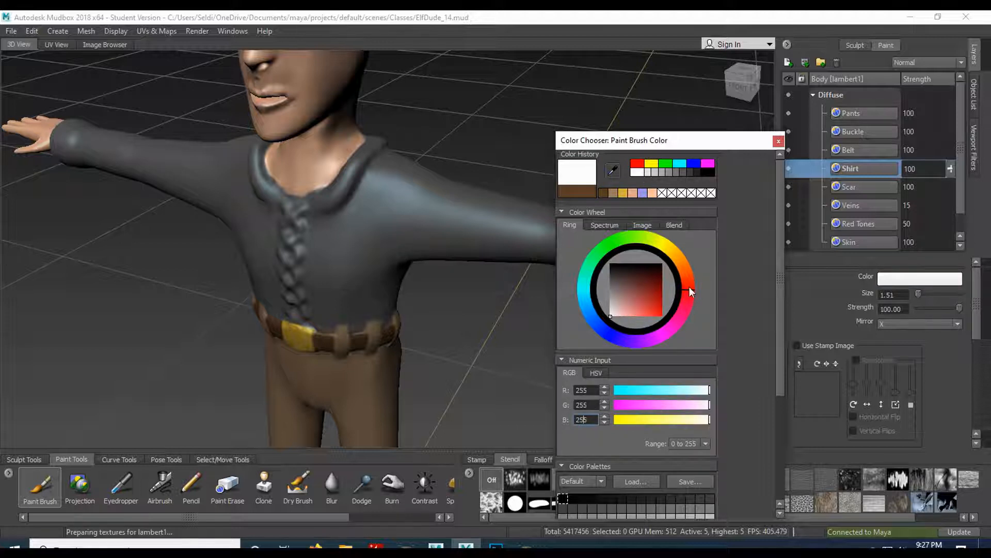
{"action": "left_click_drag", "start_coordinate": [691, 293], "coordinate": [671, 252]}
{"action": "left_click_drag", "start_coordinate": [622, 313], "coordinate": [616, 307]}
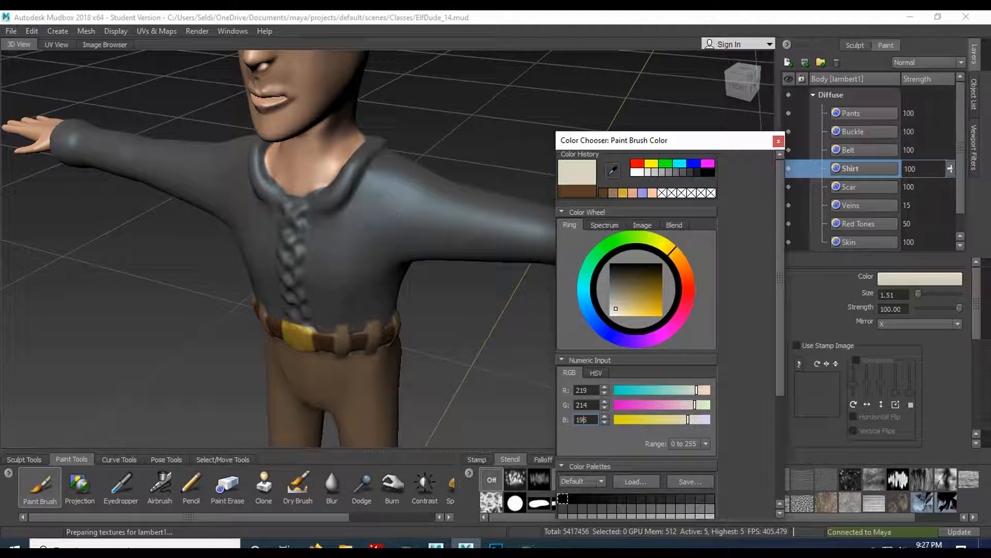
- Enlarge the brush to 5.53 and paint the cream color across the shirt's chest and collar front
{"action": "mouse_move", "coordinate": [378, 244]}
{"action": "left_mouse_down"}
{"action": "mouse_move", "coordinate": [388, 241]}
{"action": "mouse_move", "coordinate": [309, 237]}
{"action": "mouse_move", "coordinate": [326, 228]}
{"action": "mouse_move", "coordinate": [300, 217]}
{"action": "mouse_move", "coordinate": [328, 209]}
{"action": "mouse_move", "coordinate": [310, 210]}
{"action": "left_mouse_up"}
{"action": "key", "text": "b"}
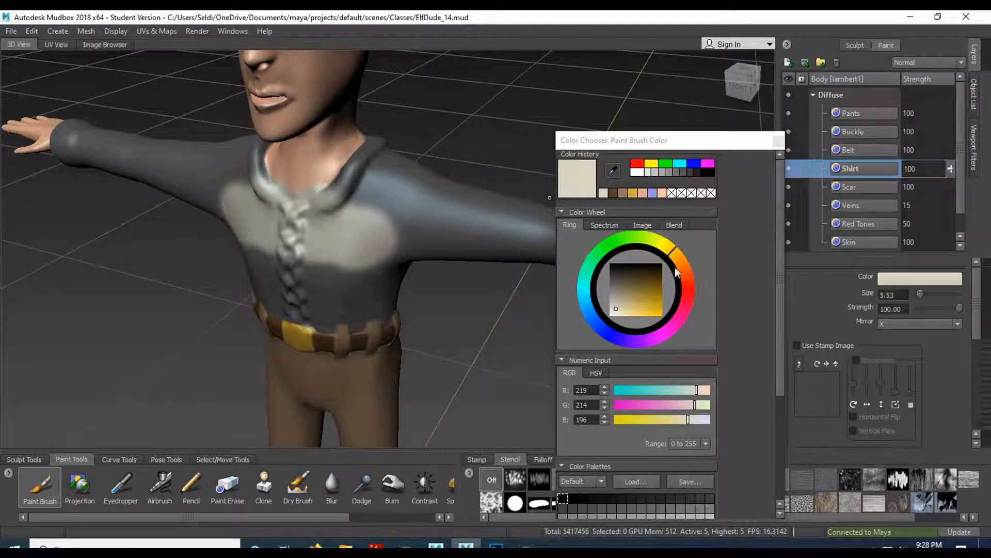
- Close the color chooser and move the Shirt layer to the end of the stack, below Skin
{"action": "scroll", "coordinate": [752, 368], "scroll_direction": "down", "scroll_amount": 5}
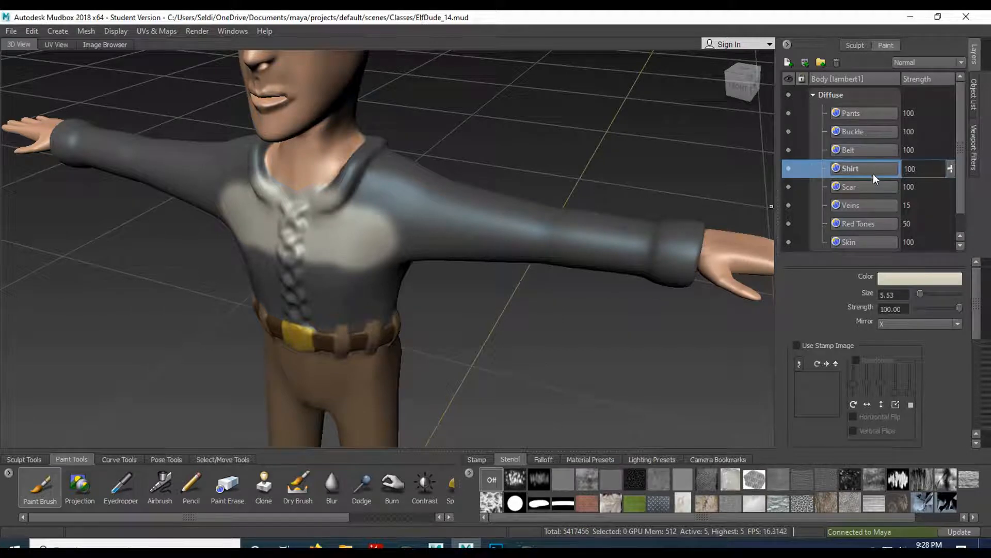
{"action": "scroll", "coordinate": [908, 212], "scroll_direction": "down", "scroll_amount": 1}
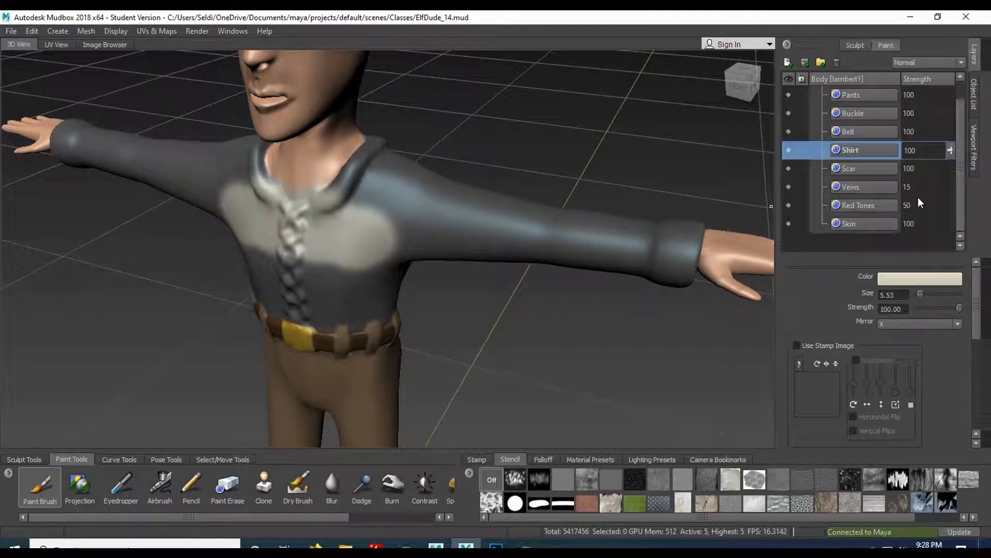
{"action": "left_click_drag", "start_coordinate": [858, 150], "coordinate": [862, 225]}
- Paint the rest of the shirt cream, covering the torso, sleeves, cuffs and collar
{"action": "mouse_move", "coordinate": [337, 208]}
{"action": "left_mouse_down"}
{"action": "mouse_move", "coordinate": [309, 209]}
{"action": "mouse_move", "coordinate": [369, 171]}
{"action": "mouse_move", "coordinate": [385, 191]}
{"action": "mouse_move", "coordinate": [419, 197]}
{"action": "mouse_move", "coordinate": [434, 228]}
{"action": "mouse_move", "coordinate": [531, 228]}
{"action": "mouse_move", "coordinate": [506, 212]}
{"action": "mouse_move", "coordinate": [682, 248]}
{"action": "mouse_move", "coordinate": [697, 227]}
{"action": "mouse_move", "coordinate": [679, 276]}
{"action": "left_mouse_up"}
{"action": "mouse_move", "coordinate": [683, 227]}
{"action": "left_mouse_down"}
{"action": "mouse_move", "coordinate": [416, 215]}
{"action": "mouse_move", "coordinate": [377, 149]}
{"action": "mouse_move", "coordinate": [395, 159]}
{"action": "left_mouse_up"}
{"action": "mouse_move", "coordinate": [282, 172]}
{"action": "left_mouse_down"}
{"action": "mouse_move", "coordinate": [594, 209]}
{"action": "mouse_move", "coordinate": [310, 258]}
{"action": "mouse_move", "coordinate": [331, 244]}
{"action": "mouse_move", "coordinate": [377, 305]}
{"action": "mouse_move", "coordinate": [356, 328]}
{"action": "mouse_move", "coordinate": [322, 331]}
{"action": "left_mouse_up"}
{"action": "left_click_drag", "start_coordinate": [475, 302], "coordinate": [217, 279], "text": "alt"}
{"action": "mouse_move", "coordinate": [408, 181]}
{"action": "left_mouse_down"}
{"action": "mouse_move", "coordinate": [273, 173]}
{"action": "mouse_move", "coordinate": [90, 199]}
{"action": "left_mouse_up"}
{"action": "mouse_move", "coordinate": [113, 206]}
{"action": "left_mouse_down", "text": "alt"}
{"action": "mouse_move", "coordinate": [293, 163]}
{"action": "mouse_move", "coordinate": [411, 165]}
{"action": "mouse_move", "coordinate": [320, 255]}
{"action": "left_mouse_up", "text": "alt"}
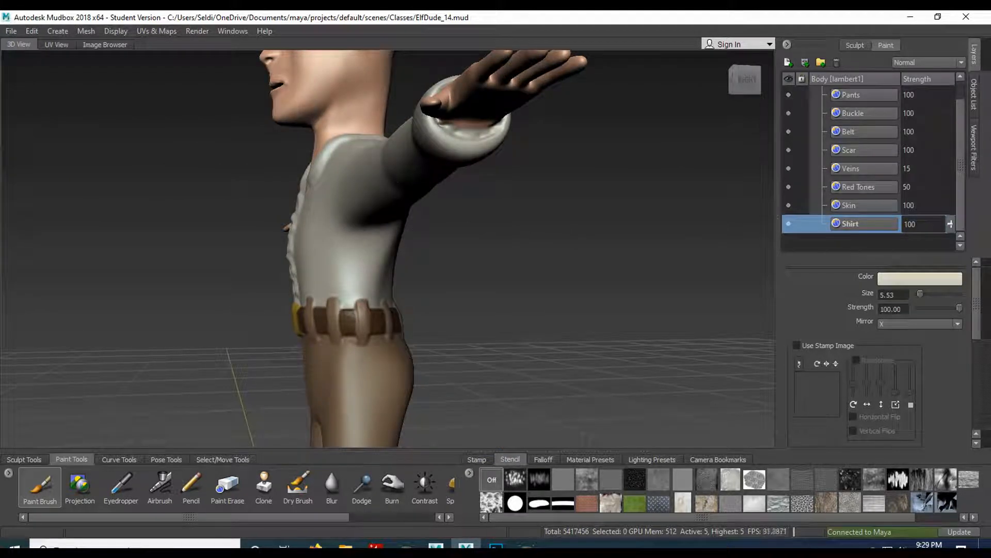
- Examine the painted shirt from the back and front, checking the braid and the collar's edge against the neck
{"action": "left_click_drag", "start_coordinate": [452, 198], "coordinate": [382, 87], "text": "alt"}
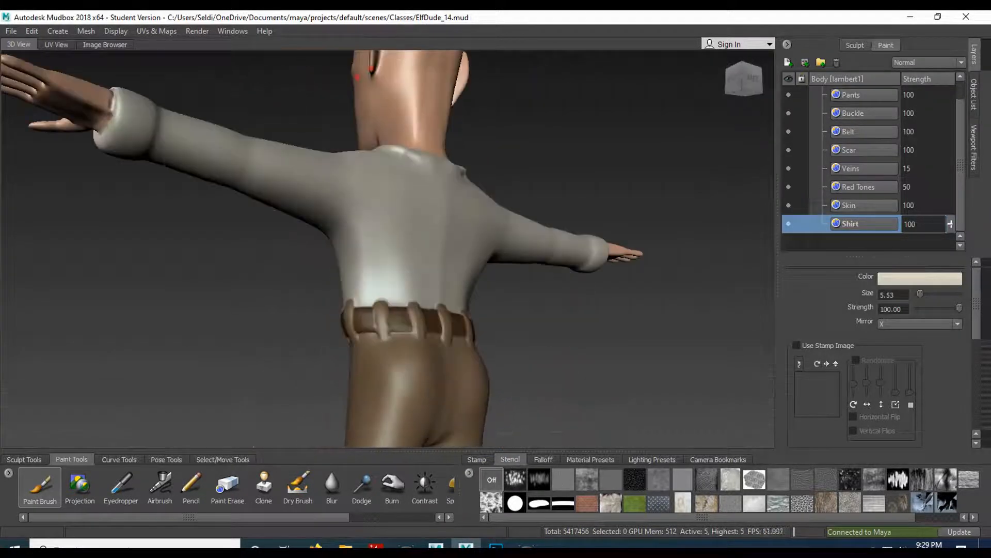
{"action": "left_click_drag", "start_coordinate": [481, 231], "coordinate": [423, 193], "text": "alt"}
{"action": "left_click_drag", "start_coordinate": [435, 148], "coordinate": [448, 230], "text": "alt"}
{"action": "left_click_drag", "start_coordinate": [385, 266], "coordinate": [296, 258], "text": "alt"}
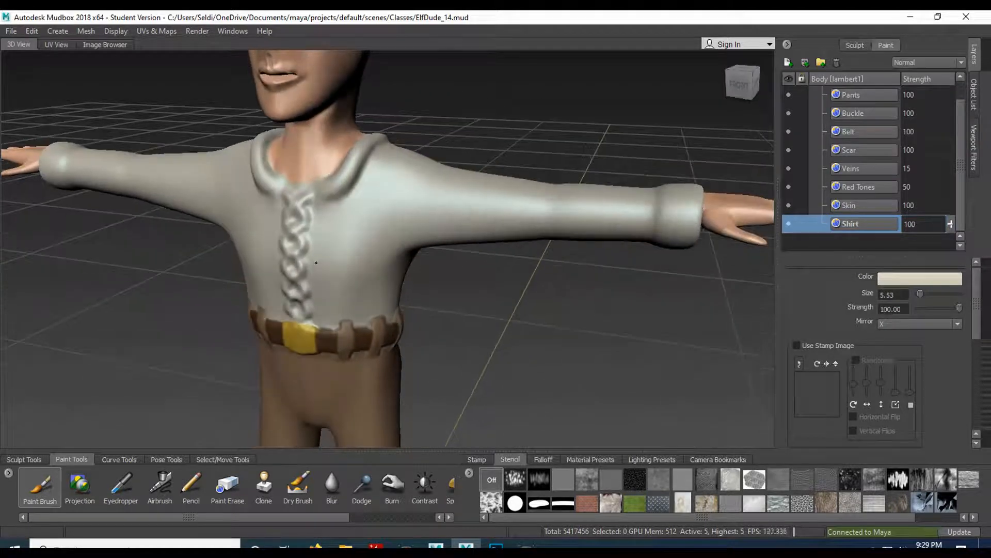
{"action": "right_click_drag", "start_coordinate": [296, 217], "coordinate": [293, 263], "text": "alt"}
{"action": "middle_click_drag", "start_coordinate": [275, 234], "coordinate": [407, 321], "text": "alt"}
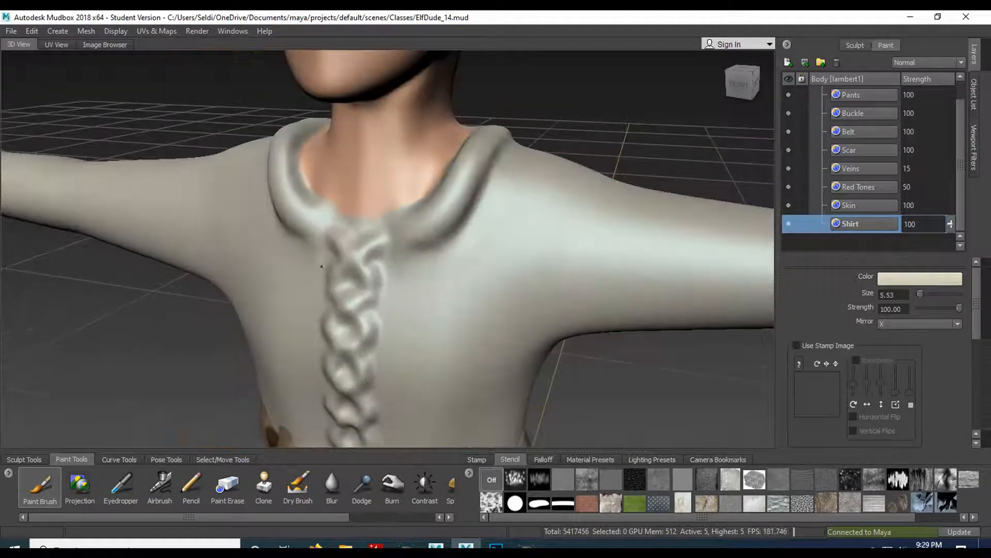
{"action": "mouse_move", "coordinate": [354, 177]}
{"action": "right_mouse_down", "text": "alt"}
{"action": "mouse_move", "coordinate": [400, 327]}
{"action": "mouse_move", "coordinate": [369, 144]}
{"action": "mouse_move", "coordinate": [402, 209]}
{"action": "right_mouse_up", "text": "alt"}
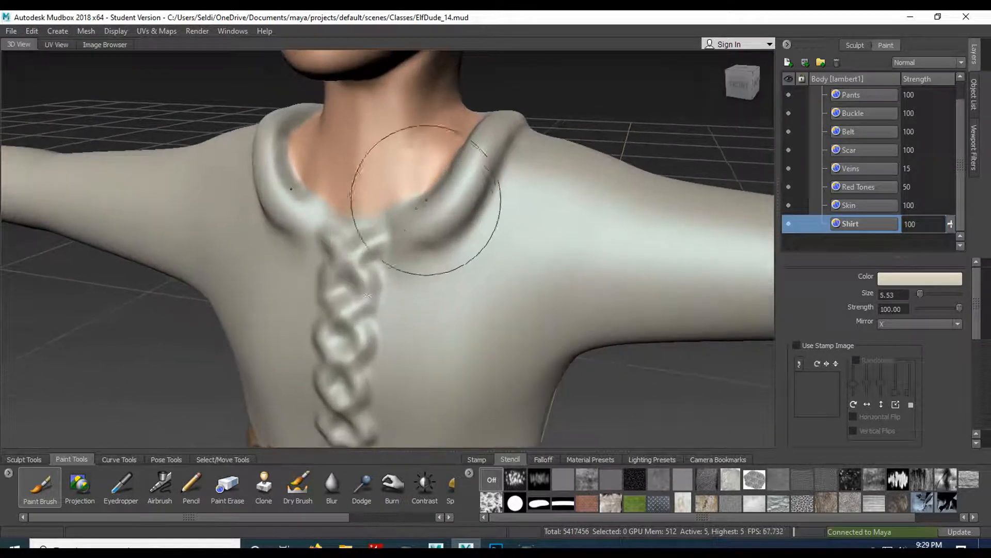
{"action": "left_click_drag", "start_coordinate": [428, 193], "coordinate": [421, 277], "text": "alt"}
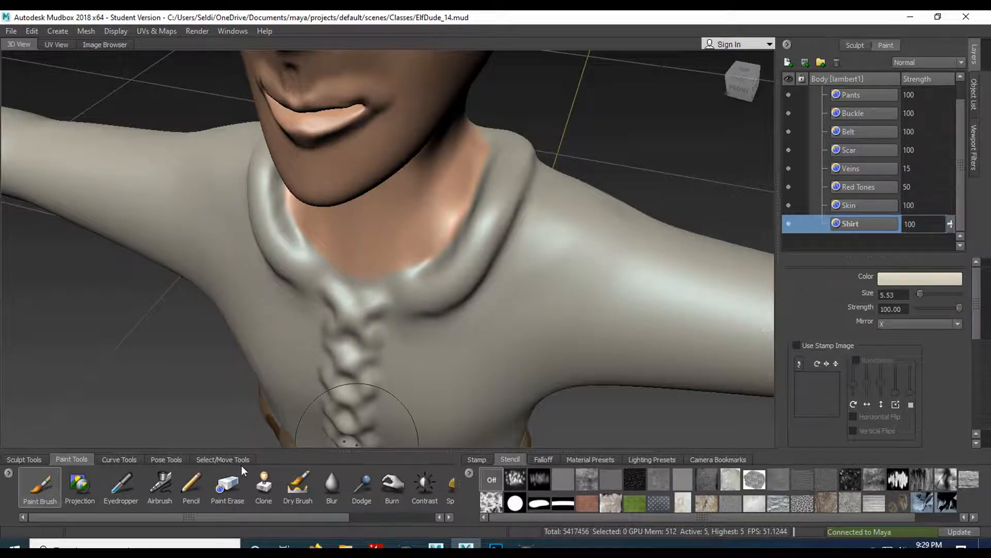
- Switch to the Sculpt tool and reduce its brush size to 0.68 for the front neckline
{"action": "left_click", "coordinate": [22, 459]}
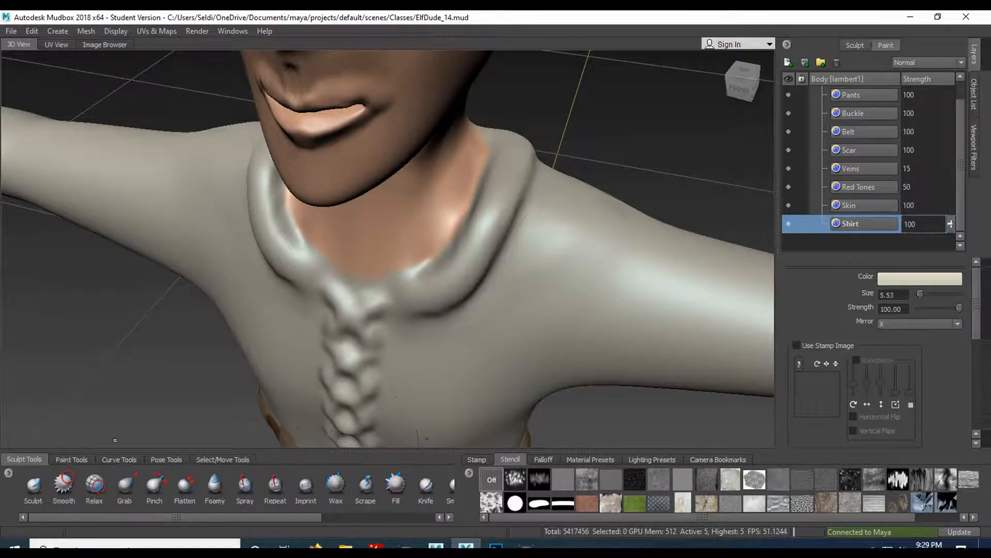
{"action": "left_click", "coordinate": [34, 486]}
{"action": "key", "text": "b"}
{"action": "left_click_drag", "start_coordinate": [463, 282], "coordinate": [428, 294]}
{"action": "right_click_drag", "start_coordinate": [411, 268], "coordinate": [458, 365], "text": "alt"}
{"action": "left_click_drag", "start_coordinate": [458, 365], "coordinate": [494, 320], "text": "alt"}
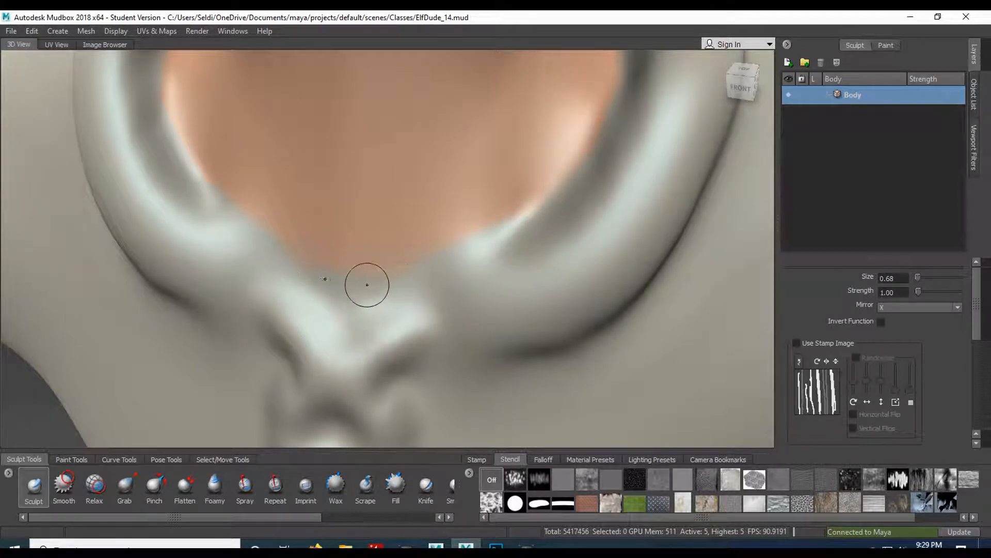
- Try a sculpt stroke at the base of the neckline, undo it, and set the brush strength to 0.25
{"action": "left_click_drag", "start_coordinate": [359, 283], "coordinate": [371, 282]}
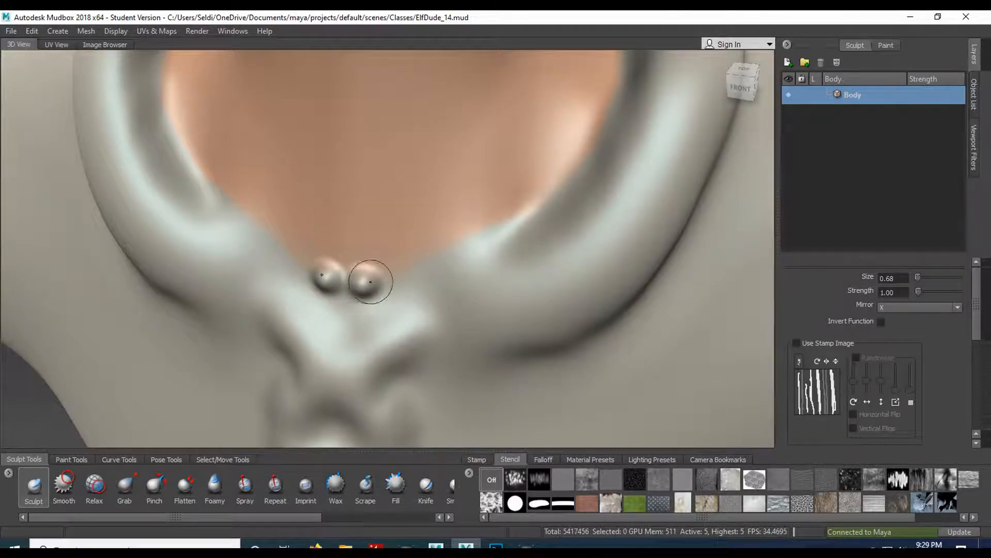
{"action": "key", "text": "ctrl+z"}
{"action": "left_click_drag", "start_coordinate": [908, 293], "coordinate": [840, 300]}
{"action": "type", "text": "0.25"}
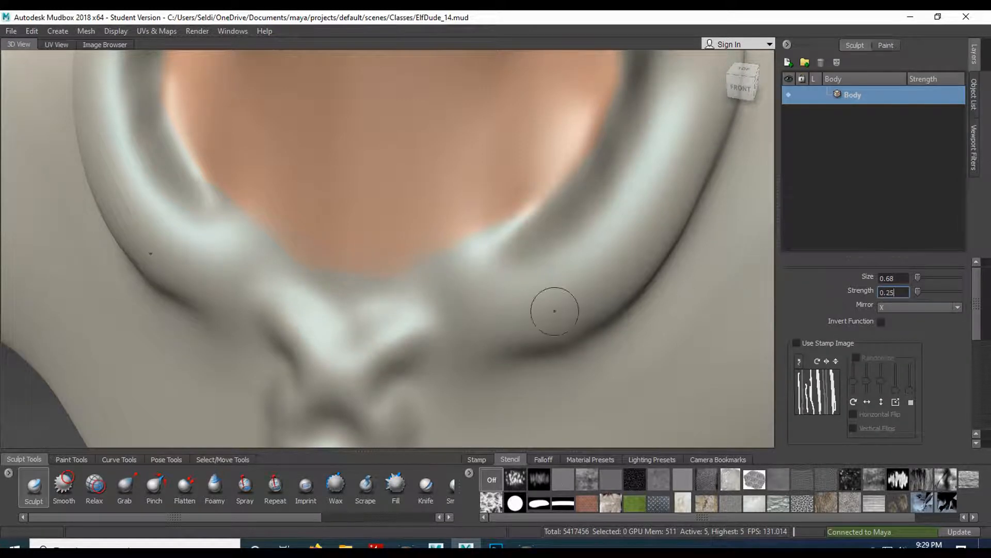
- Sculpt a raised inner collar edge along the front neckline and smooth the uneven spots
{"action": "mouse_move", "coordinate": [354, 283]}
{"action": "left_mouse_down"}
{"action": "mouse_move", "coordinate": [310, 283]}
{"action": "mouse_move", "coordinate": [393, 284]}
{"action": "mouse_move", "coordinate": [554, 214]}
{"action": "mouse_move", "coordinate": [497, 252]}
{"action": "left_mouse_up"}
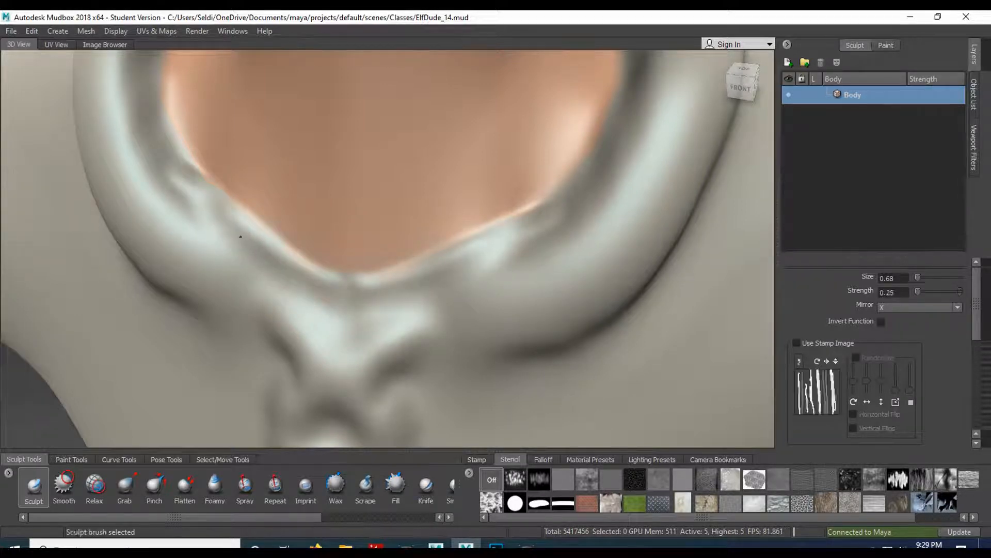
{"action": "left_click_drag", "start_coordinate": [187, 218], "coordinate": [232, 241], "text": "shift"}
{"action": "mouse_move", "coordinate": [208, 198]}
{"action": "left_mouse_down", "text": "shift"}
{"action": "mouse_move", "coordinate": [167, 150]}
{"action": "mouse_move", "coordinate": [211, 199]}
{"action": "left_mouse_up", "text": "shift"}
{"action": "left_click_drag", "start_coordinate": [199, 196], "coordinate": [183, 188], "text": "shift"}
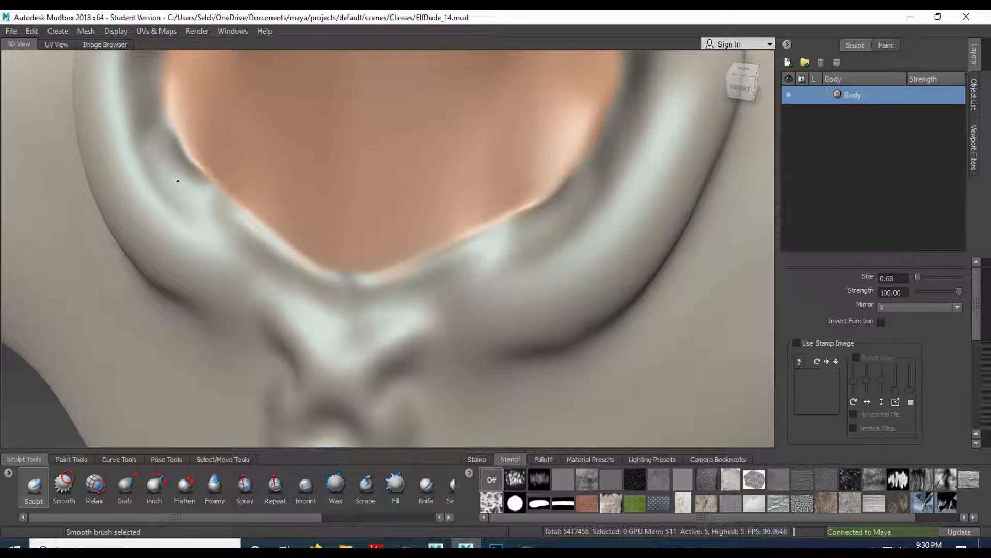
- Continue sculpting and smoothing the collar's inner edge up along the side of the neck
{"action": "left_click_drag", "start_coordinate": [418, 295], "coordinate": [428, 306], "text": "shift"}
{"action": "right_click_drag", "start_coordinate": [487, 290], "coordinate": [474, 212], "text": "alt"}
{"action": "mouse_move", "coordinate": [476, 226]}
{"action": "left_mouse_down", "text": "alt"}
{"action": "mouse_move", "coordinate": [415, 230]}
{"action": "mouse_move", "coordinate": [468, 233]}
{"action": "left_mouse_up", "text": "alt"}
{"action": "right_click_drag", "start_coordinate": [469, 235], "coordinate": [443, 301], "text": "alt"}
{"action": "left_click_drag", "start_coordinate": [444, 300], "coordinate": [505, 279], "text": "alt"}
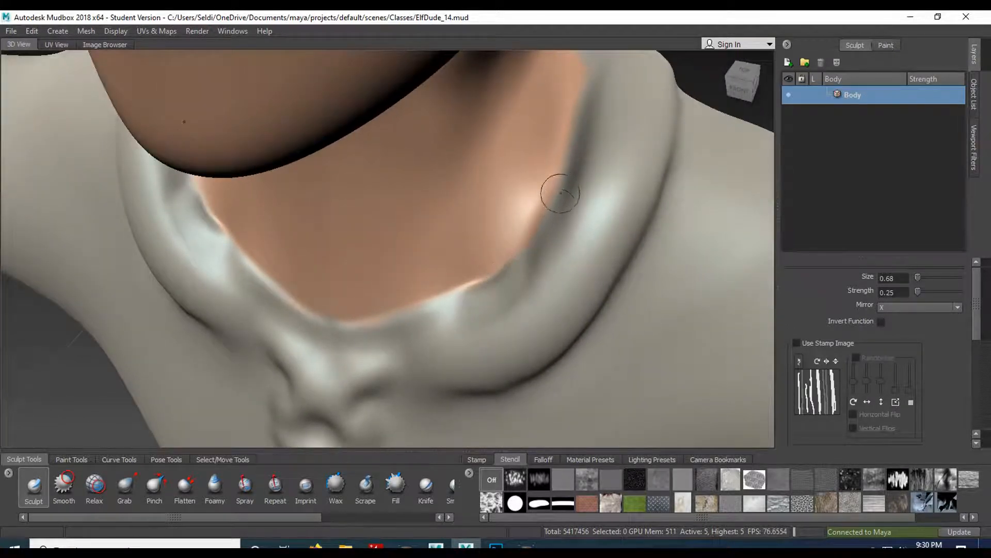
{"action": "left_click_drag", "start_coordinate": [556, 202], "coordinate": [502, 289]}
{"action": "key", "text": "shift"}
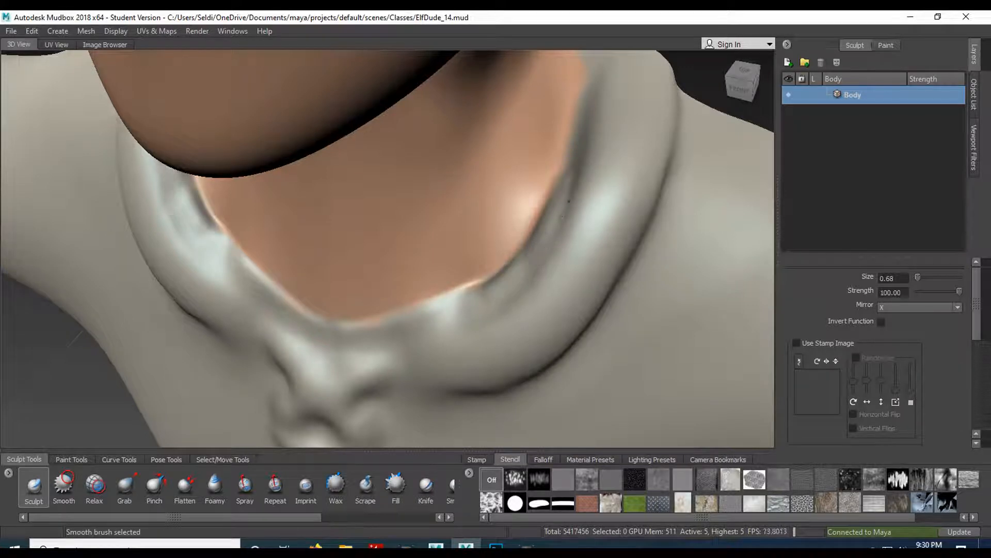
{"action": "mouse_move", "coordinate": [608, 169]}
{"action": "left_mouse_down", "text": "alt"}
{"action": "mouse_move", "coordinate": [547, 235]}
{"action": "mouse_move", "coordinate": [488, 330]}
{"action": "left_mouse_up", "text": "alt"}
{"action": "key", "text": "shift"}
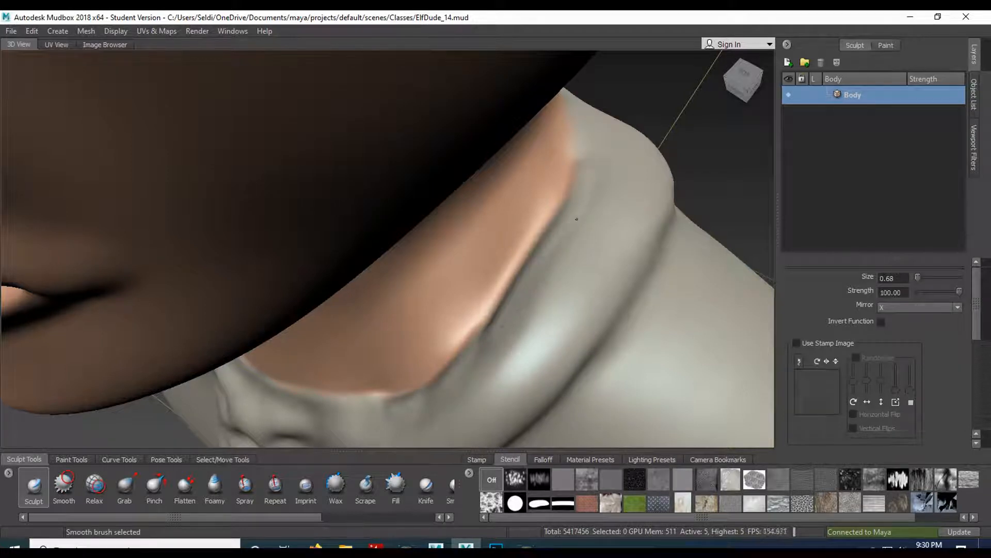
- Sculpt and smooth the collar's inner edge around the back of the neck
{"action": "left_click_drag", "start_coordinate": [596, 201], "coordinate": [458, 212], "text": "alt"}
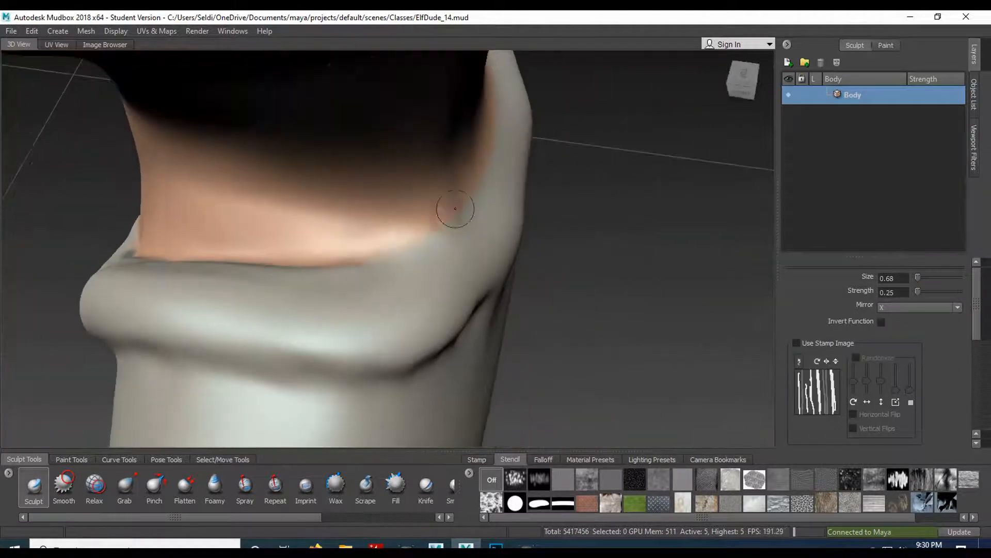
{"action": "left_click_drag", "start_coordinate": [358, 270], "coordinate": [448, 234]}
{"action": "key", "text": "shift"}
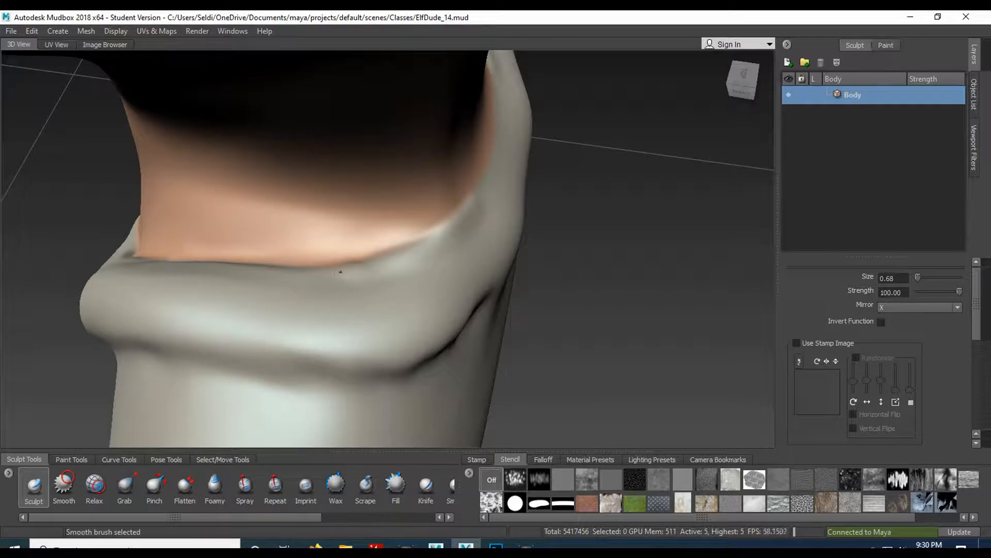
{"action": "left_click_drag", "start_coordinate": [316, 265], "coordinate": [520, 237], "text": "alt"}
- Return to the front neckline and switch back to the Paint Brush with the Shirt layer active
{"action": "right_click_drag", "start_coordinate": [520, 237], "coordinate": [540, 264], "text": "alt"}
{"action": "mouse_move", "coordinate": [539, 264]}
{"action": "left_mouse_down", "text": "alt"}
{"action": "mouse_move", "coordinate": [567, 236]}
{"action": "mouse_move", "coordinate": [551, 250]}
{"action": "left_mouse_up", "text": "alt"}
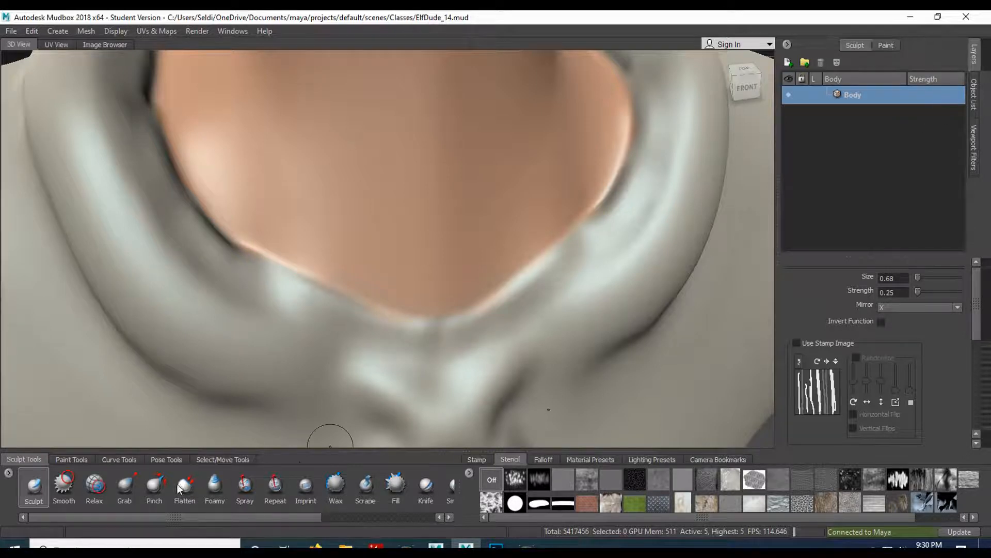
{"action": "left_click", "coordinate": [82, 457]}
{"action": "left_click", "coordinate": [37, 484]}
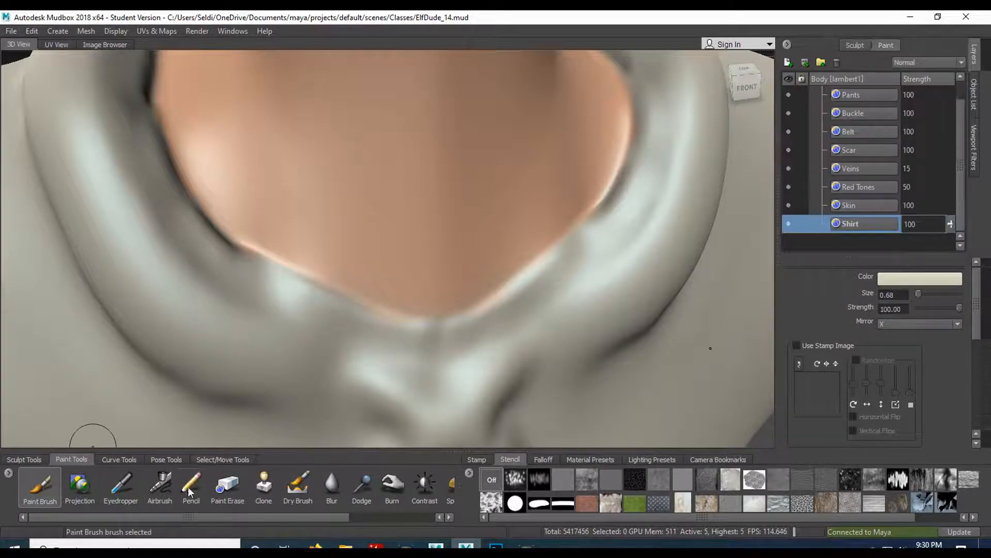
- Erase the Skin layer's paint that overlaps the collar's inner edge around the neckline with Paint Erase
{"action": "left_click", "coordinate": [228, 485]}
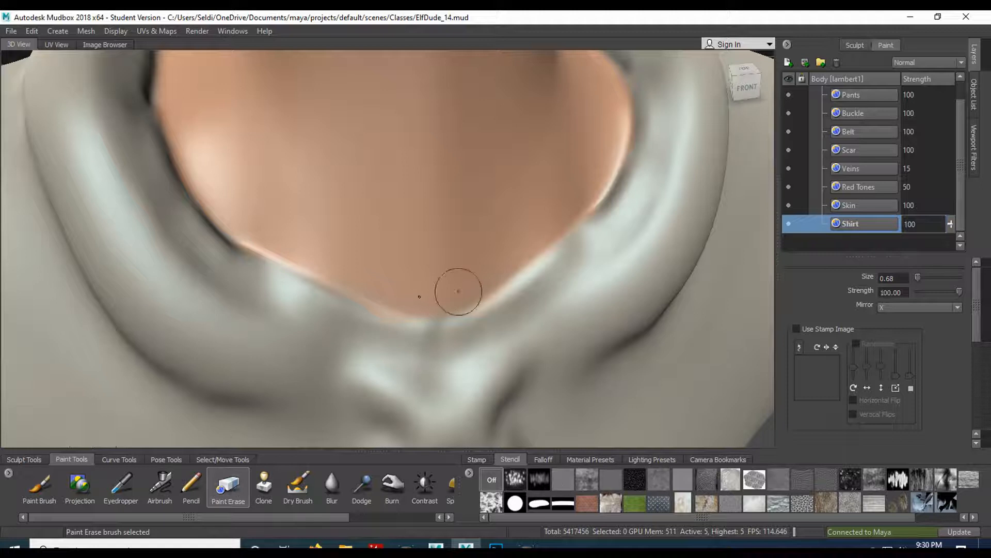
{"action": "left_click", "coordinate": [863, 206]}
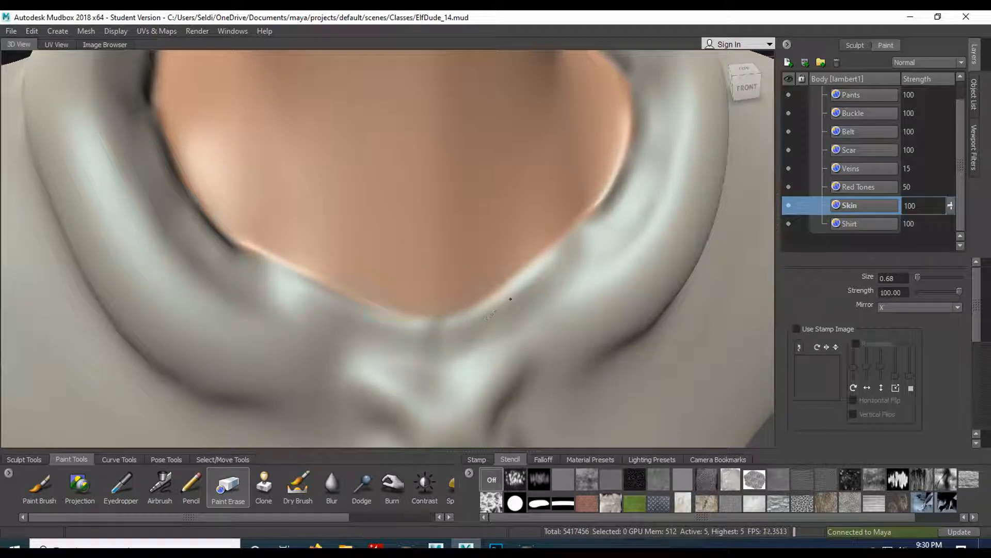
{"action": "left_click_drag", "start_coordinate": [405, 317], "coordinate": [496, 228], "text": "alt"}
{"action": "left_click_drag", "start_coordinate": [539, 127], "coordinate": [361, 279], "text": "alt"}
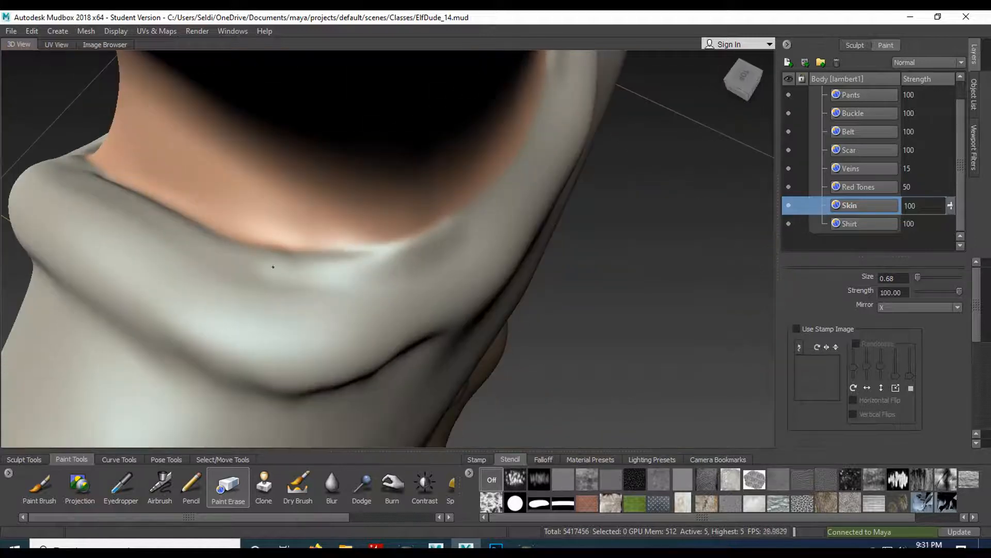
{"action": "left_click_drag", "start_coordinate": [454, 231], "coordinate": [679, 180], "text": "alt"}
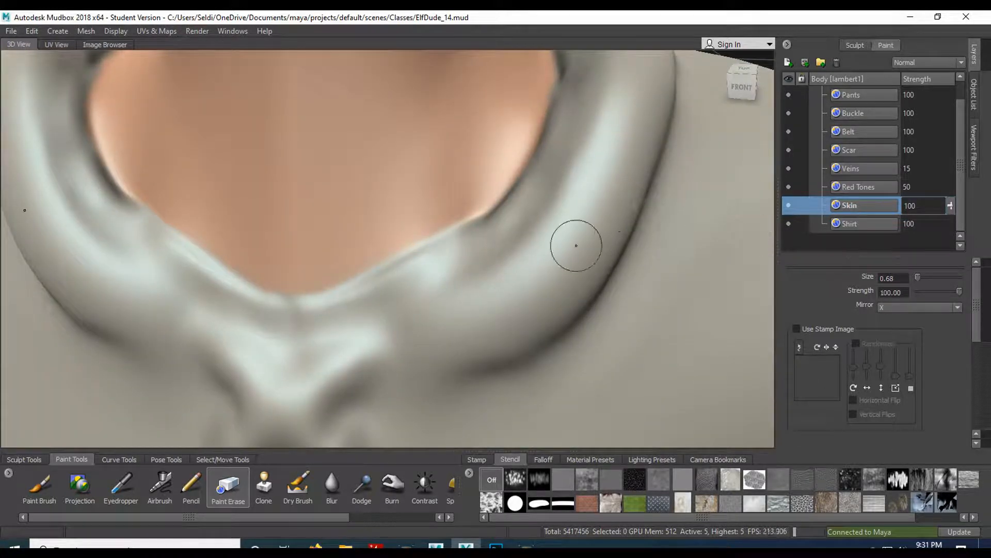
{"action": "left_click_drag", "start_coordinate": [576, 245], "coordinate": [599, 244], "text": "alt"}
- Paint the shirt color along the collar's inner edge on the Shirt layer with the Paint Brush
{"action": "left_click", "coordinate": [858, 224]}
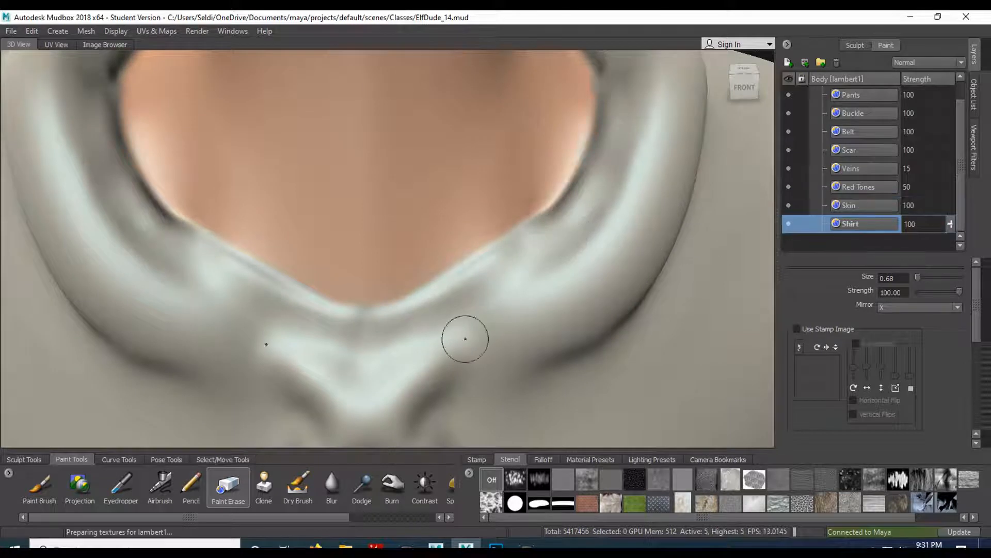
{"action": "left_click", "coordinate": [40, 485]}
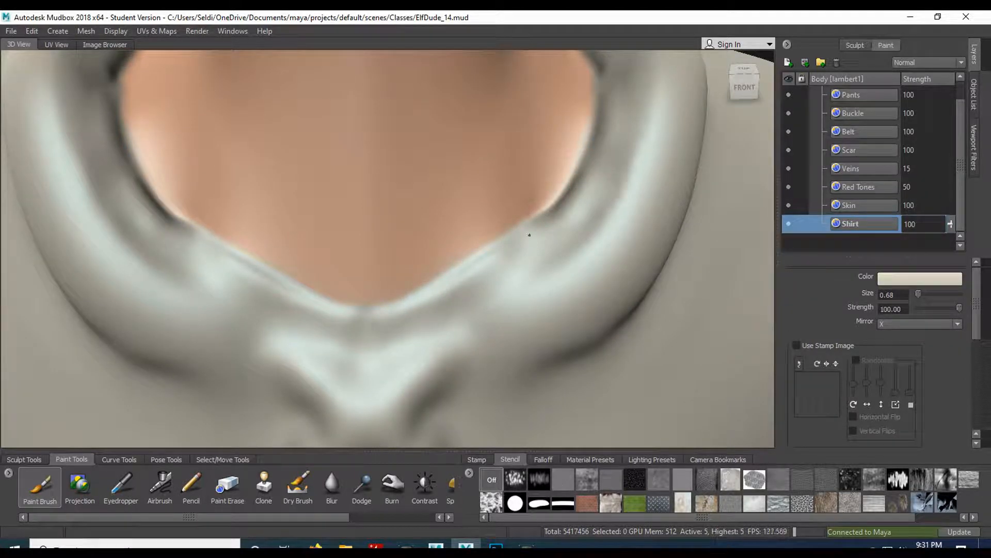
{"action": "mouse_move", "coordinate": [566, 325]}
{"action": "right_mouse_down", "text": "alt"}
{"action": "mouse_move", "coordinate": [537, 164]}
{"action": "mouse_move", "coordinate": [496, 288]}
{"action": "right_mouse_up", "text": "alt"}
{"action": "middle_click_drag", "start_coordinate": [496, 288], "coordinate": [473, 103], "text": "alt"}
{"action": "mouse_move", "coordinate": [472, 103]}
{"action": "left_mouse_down", "text": "alt"}
{"action": "mouse_move", "coordinate": [384, 242]}
{"action": "mouse_move", "coordinate": [212, 216]}
{"action": "mouse_move", "coordinate": [352, 239]}
{"action": "left_mouse_up", "text": "alt"}
{"action": "right_click_drag", "start_coordinate": [327, 151], "coordinate": [347, 181], "text": "alt"}
{"action": "left_click_drag", "start_coordinate": [347, 182], "coordinate": [339, 174], "text": "alt"}
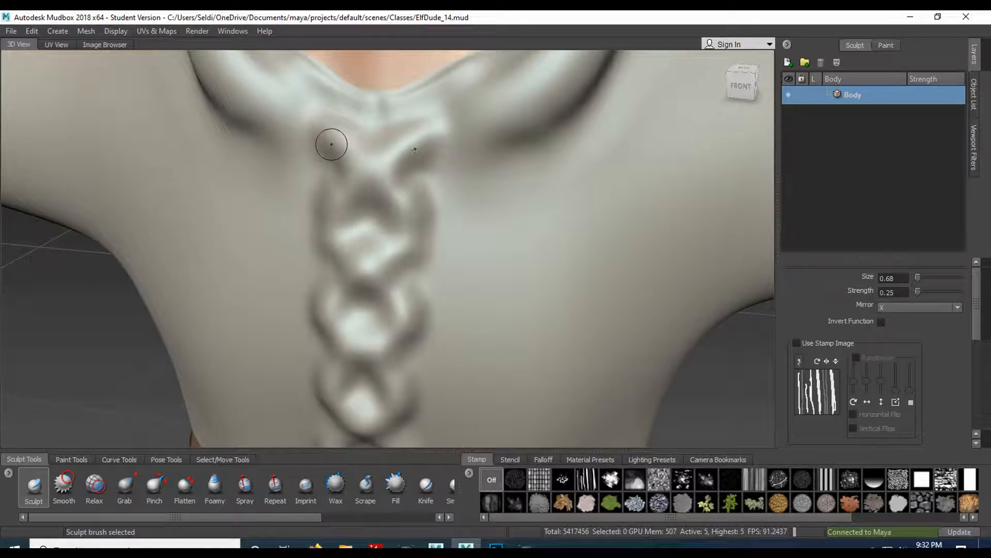
- Enable the streaked stamp image for the Sculpt brush and sculpt rope texture onto the upper laces of the shirt front
{"action": "left_click", "coordinate": [797, 342]}
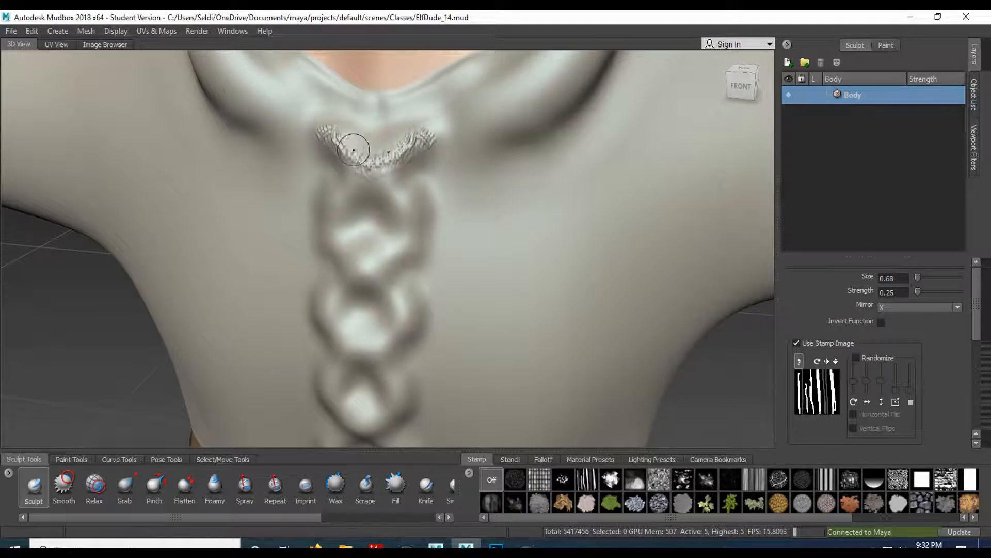
{"action": "mouse_move", "coordinate": [380, 155]}
{"action": "left_mouse_down"}
{"action": "mouse_move", "coordinate": [330, 207]}
{"action": "mouse_move", "coordinate": [339, 256]}
{"action": "mouse_move", "coordinate": [371, 274]}
{"action": "left_mouse_up"}
{"action": "left_click_drag", "start_coordinate": [371, 273], "coordinate": [320, 253], "text": "alt"}
{"action": "mouse_move", "coordinate": [341, 166]}
{"action": "left_mouse_down"}
{"action": "mouse_move", "coordinate": [366, 206]}
{"action": "mouse_move", "coordinate": [353, 247]}
{"action": "left_mouse_up"}
{"action": "left_click_drag", "start_coordinate": [353, 247], "coordinate": [445, 248], "text": "alt"}
{"action": "left_click_drag", "start_coordinate": [456, 153], "coordinate": [421, 195]}
{"action": "middle_click_drag", "start_coordinate": [420, 199], "coordinate": [374, 104], "text": "alt"}
{"action": "mouse_move", "coordinate": [395, 164]}
{"action": "left_mouse_down"}
{"action": "mouse_move", "coordinate": [381, 233]}
{"action": "mouse_move", "coordinate": [411, 247]}
{"action": "left_mouse_up"}
- Continue sculpting the stamped rope texture down the crossed laces in the middle of the shirt
{"action": "mouse_move", "coordinate": [411, 246]}
{"action": "left_mouse_down", "text": "alt"}
{"action": "mouse_move", "coordinate": [324, 211]}
{"action": "mouse_move", "coordinate": [356, 236]}
{"action": "mouse_move", "coordinate": [346, 260]}
{"action": "mouse_move", "coordinate": [367, 132]}
{"action": "left_mouse_up", "text": "alt"}
{"action": "mouse_move", "coordinate": [368, 131]}
{"action": "left_mouse_down", "text": "alt"}
{"action": "mouse_move", "coordinate": [368, 165]}
{"action": "mouse_move", "coordinate": [417, 181]}
{"action": "left_mouse_up", "text": "alt"}
{"action": "mouse_move", "coordinate": [393, 181]}
{"action": "left_mouse_down"}
{"action": "mouse_move", "coordinate": [403, 119]}
{"action": "mouse_move", "coordinate": [363, 86]}
{"action": "mouse_move", "coordinate": [380, 97]}
{"action": "mouse_move", "coordinate": [370, 150]}
{"action": "left_mouse_up"}
{"action": "middle_click_drag", "start_coordinate": [388, 310], "coordinate": [358, 226], "text": "alt"}
{"action": "mouse_move", "coordinate": [358, 225]}
{"action": "left_mouse_down"}
{"action": "mouse_move", "coordinate": [381, 263]}
{"action": "mouse_move", "coordinate": [341, 296]}
{"action": "left_mouse_up"}
{"action": "left_click_drag", "start_coordinate": [379, 93], "coordinate": [341, 111], "text": "alt"}
{"action": "middle_click_drag", "start_coordinate": [332, 196], "coordinate": [364, 105], "text": "alt"}
{"action": "right_click_drag", "start_coordinate": [346, 212], "coordinate": [355, 216], "text": "alt"}
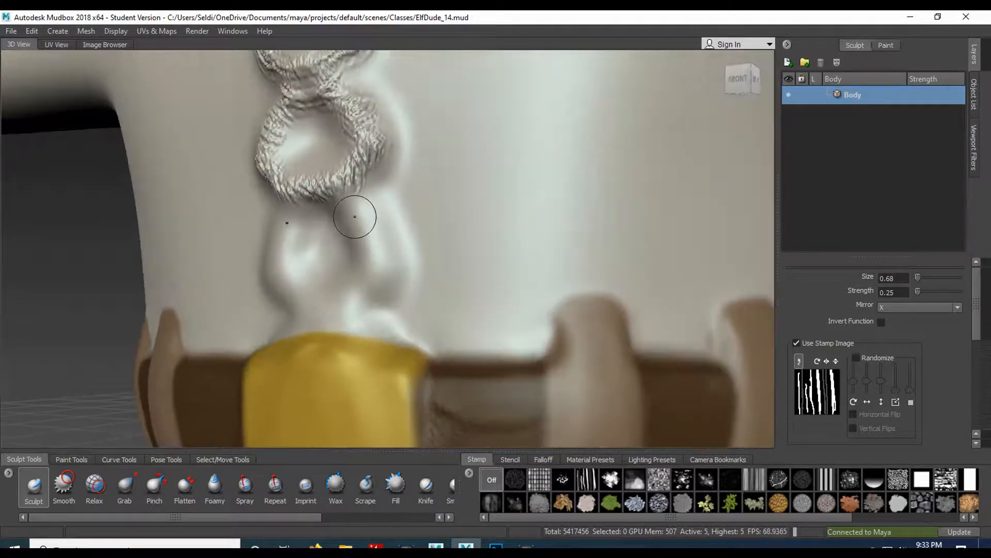
- Sculpt the rope texture onto the lowest laces above the belt buckle, undoing one stray stroke
{"action": "mouse_move", "coordinate": [348, 203]}
{"action": "left_mouse_down"}
{"action": "mouse_move", "coordinate": [371, 252]}
{"action": "mouse_move", "coordinate": [351, 291]}
{"action": "mouse_move", "coordinate": [268, 297]}
{"action": "mouse_move", "coordinate": [461, 291]}
{"action": "mouse_move", "coordinate": [405, 299]}
{"action": "left_mouse_up"}
{"action": "left_click_drag", "start_coordinate": [401, 358], "coordinate": [410, 410], "text": "alt"}
{"action": "mouse_move", "coordinate": [413, 335]}
{"action": "left_mouse_down", "text": "alt"}
{"action": "mouse_move", "coordinate": [490, 323]}
{"action": "mouse_move", "coordinate": [424, 330]}
{"action": "mouse_move", "coordinate": [387, 306]}
{"action": "mouse_move", "coordinate": [373, 282]}
{"action": "mouse_move", "coordinate": [380, 178]}
{"action": "mouse_move", "coordinate": [407, 102]}
{"action": "left_mouse_up", "text": "alt"}
{"action": "key", "text": "ctrl+z"}
{"action": "middle_click_drag", "start_coordinate": [433, 192], "coordinate": [421, 326], "text": "alt"}
{"action": "left_click_drag", "start_coordinate": [443, 329], "coordinate": [416, 137], "text": "alt"}
- Finish the rope texture on the remaining parts of the shirt lacing and check it on the whole character
{"action": "middle_click_drag", "start_coordinate": [416, 137], "coordinate": [413, 258], "text": "alt"}
{"action": "mouse_move", "coordinate": [410, 128]}
{"action": "left_mouse_down", "text": "alt"}
{"action": "mouse_move", "coordinate": [388, 211]}
{"action": "mouse_move", "coordinate": [416, 192]}
{"action": "mouse_move", "coordinate": [405, 149]}
{"action": "left_mouse_up", "text": "alt"}
{"action": "middle_click_drag", "start_coordinate": [373, 67], "coordinate": [378, 179], "text": "alt"}
{"action": "left_click_drag", "start_coordinate": [379, 179], "coordinate": [351, 227], "text": "alt"}
{"action": "left_click_drag", "start_coordinate": [346, 242], "coordinate": [411, 189]}
{"action": "left_click_drag", "start_coordinate": [467, 204], "coordinate": [444, 208], "text": "alt"}
{"action": "right_click_drag", "start_coordinate": [444, 208], "coordinate": [541, 332], "text": "alt"}
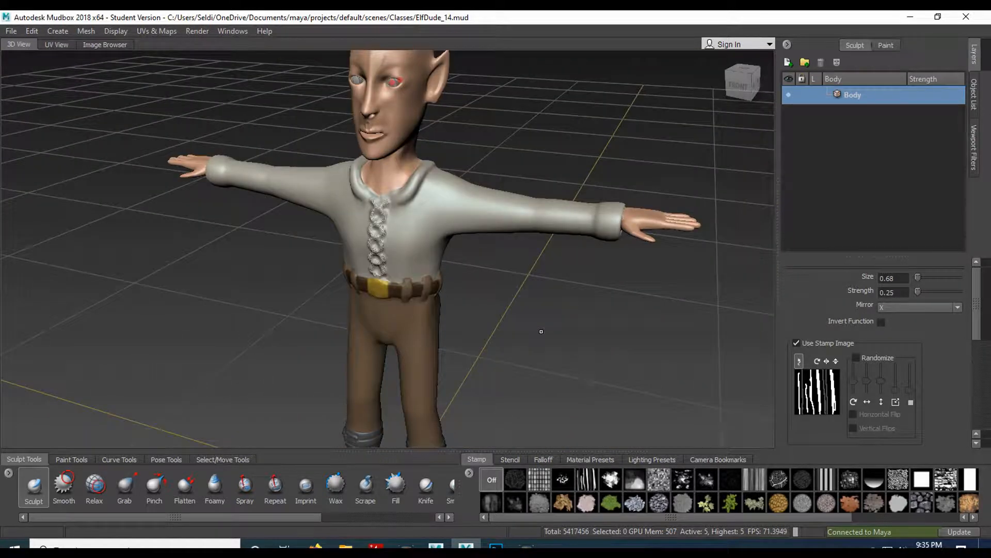